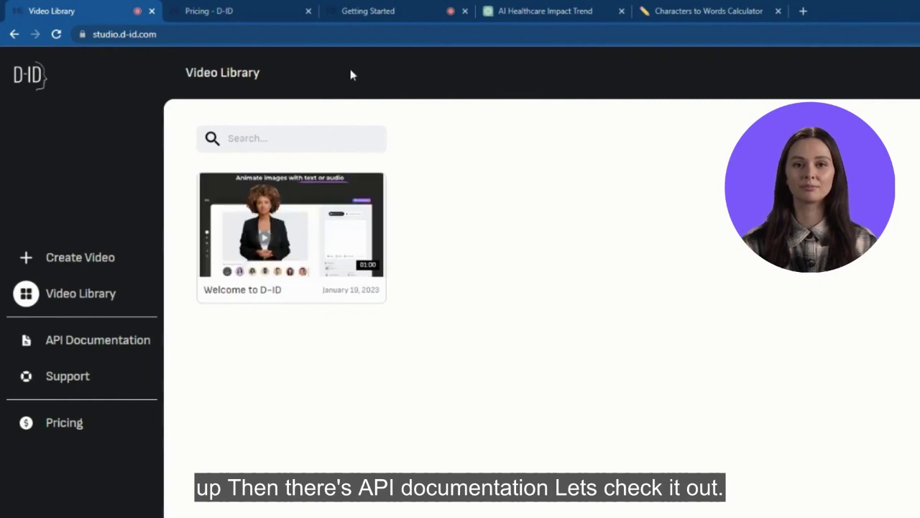
# - Open the D-ID API documentation's Getting Started page from the Video Library
pyautogui.click(383, 10)
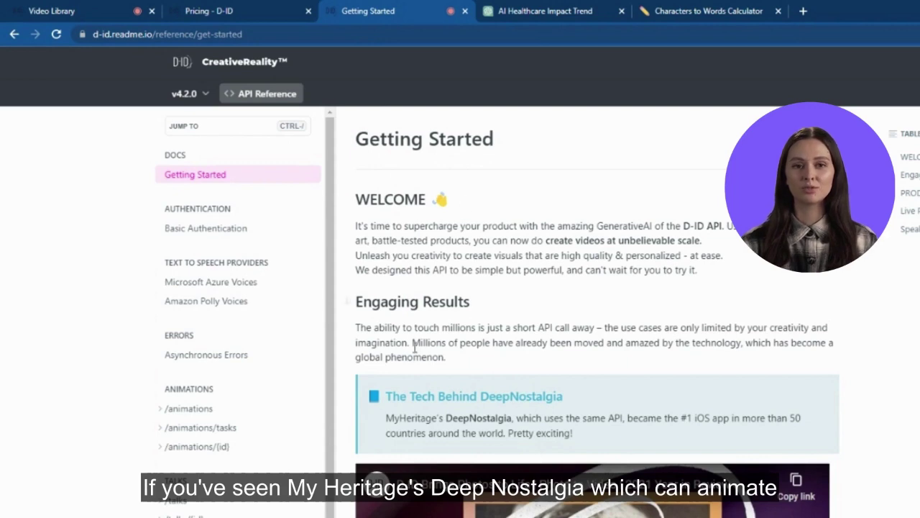
pyautogui.scroll(-2, 531, 305)
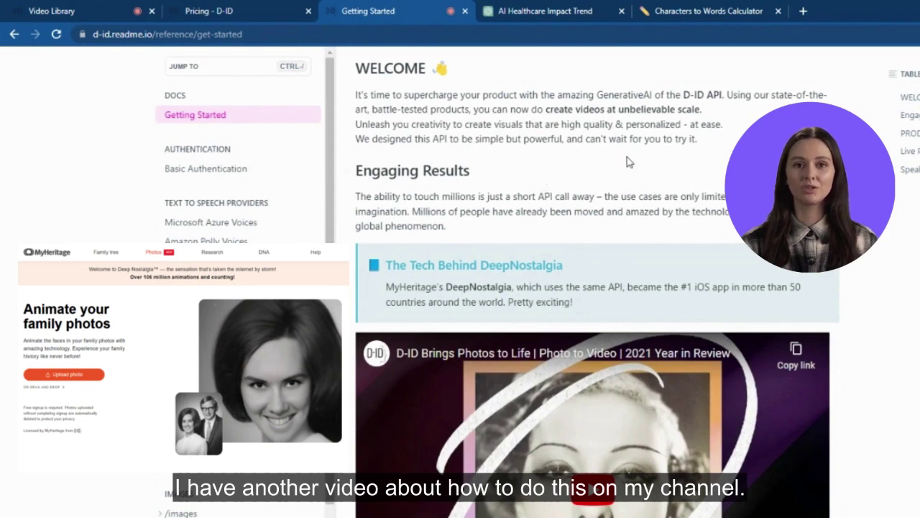
pyautogui.scroll(-7, 626, 158)
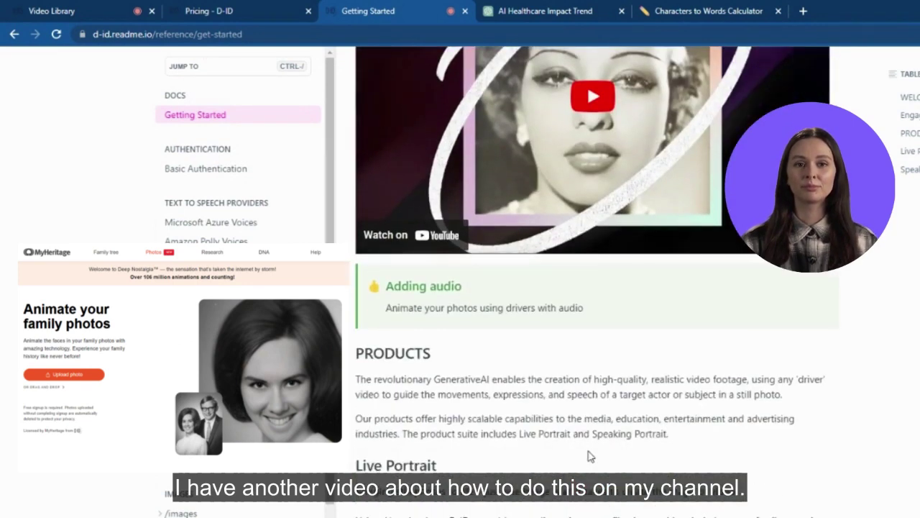
pyautogui.scroll(-2, 587, 455)
pyautogui.scroll(10, 587, 453)
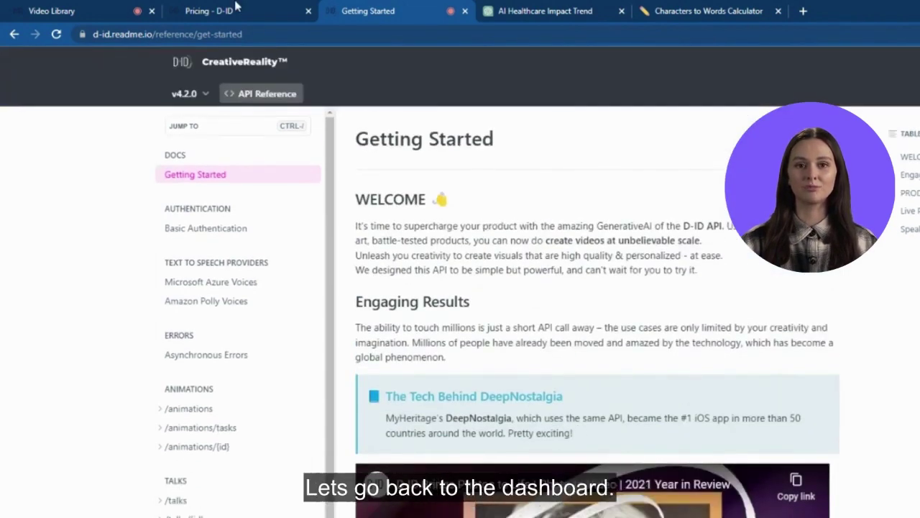
# - Open the D-ID pricing page and highlight the Trial plan's D-ID Watermark entry
pyautogui.click(85, 7)
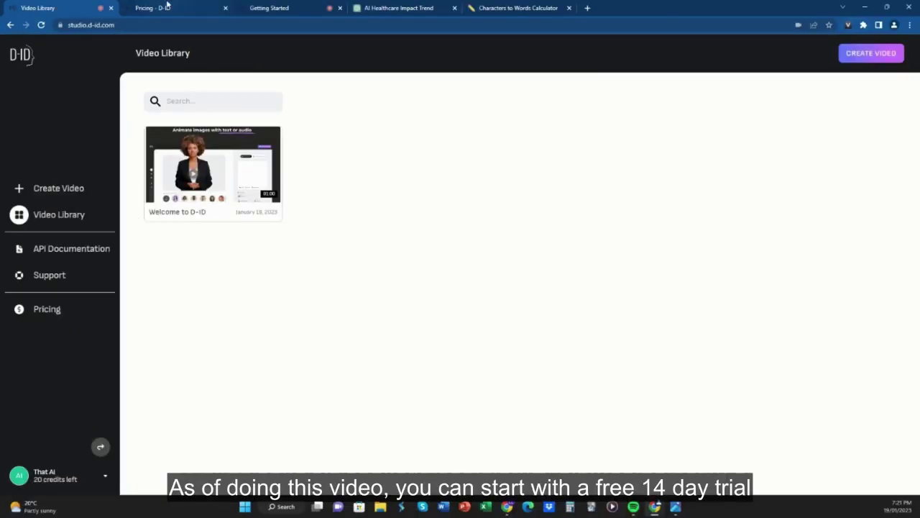
pyautogui.click(167, 7)
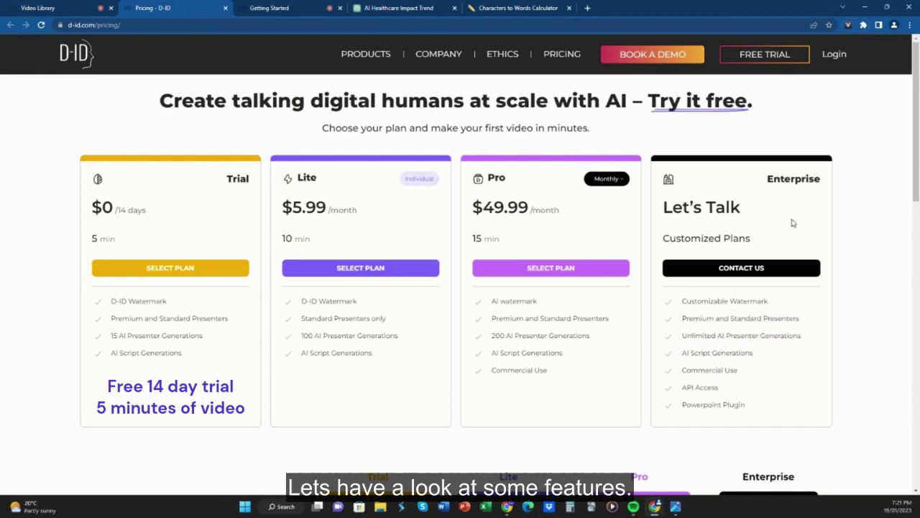
pyautogui.scroll(-5, 792, 223)
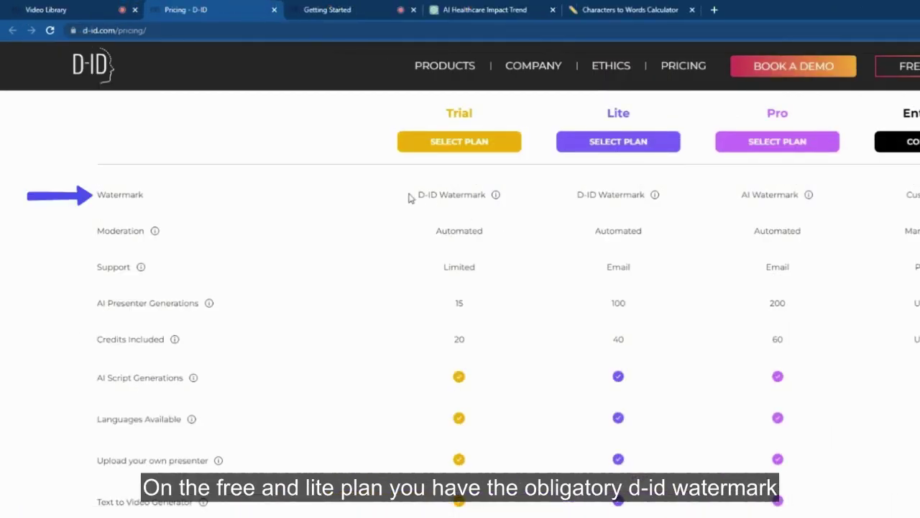
pyautogui.moveTo(441, 194); pyautogui.dragTo(495, 200)
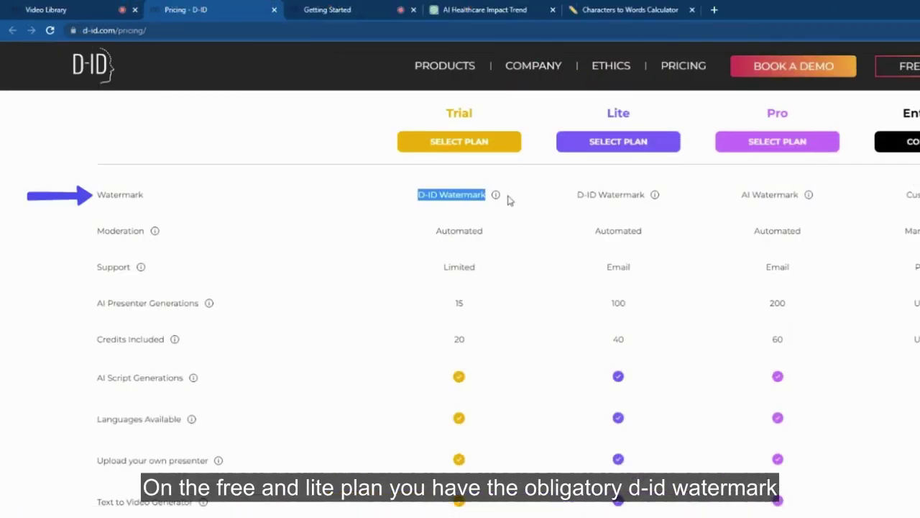
pyautogui.moveTo(495, 197)
# - Highlight the Trial plan's Automated moderation, 15 presenter generations and 20 included credits
pyautogui.moveTo(811, 198)
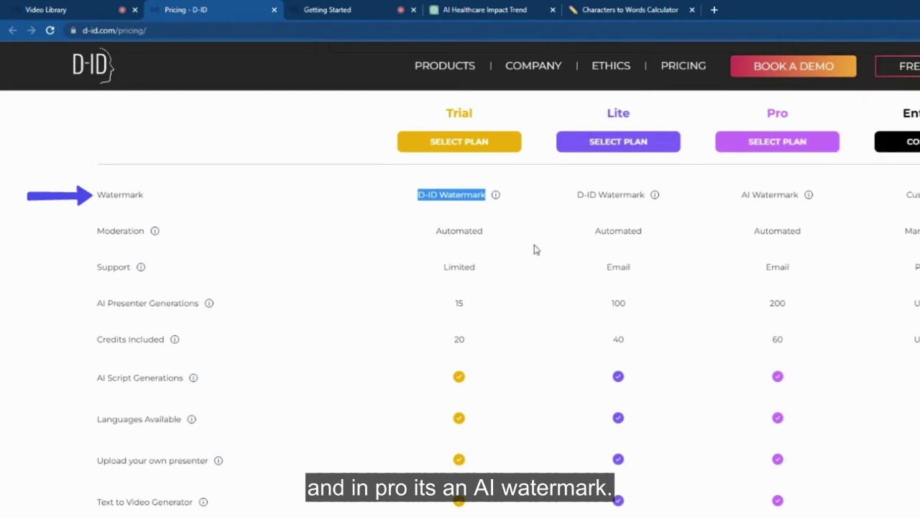
pyautogui.click(459, 235)
pyautogui.moveTo(432, 234); pyautogui.dragTo(499, 244)
pyautogui.click(492, 266)
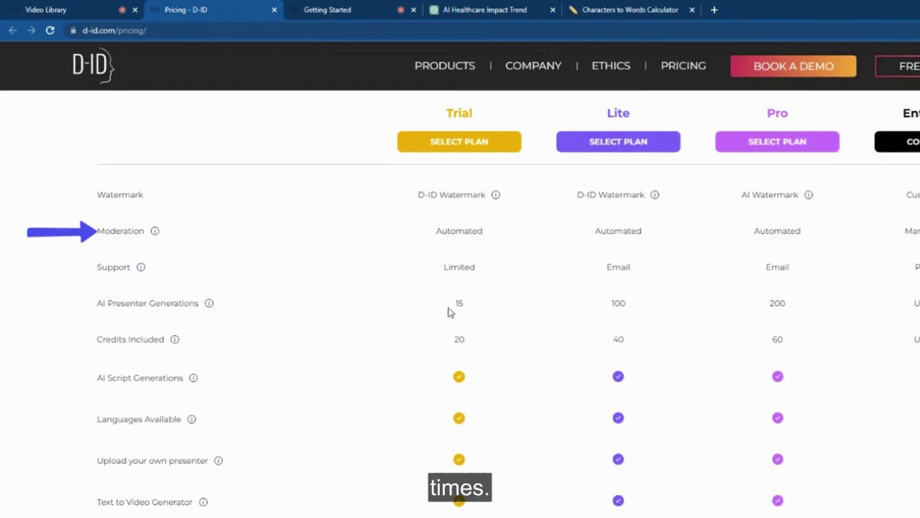
pyautogui.moveTo(454, 304); pyautogui.dragTo(467, 305)
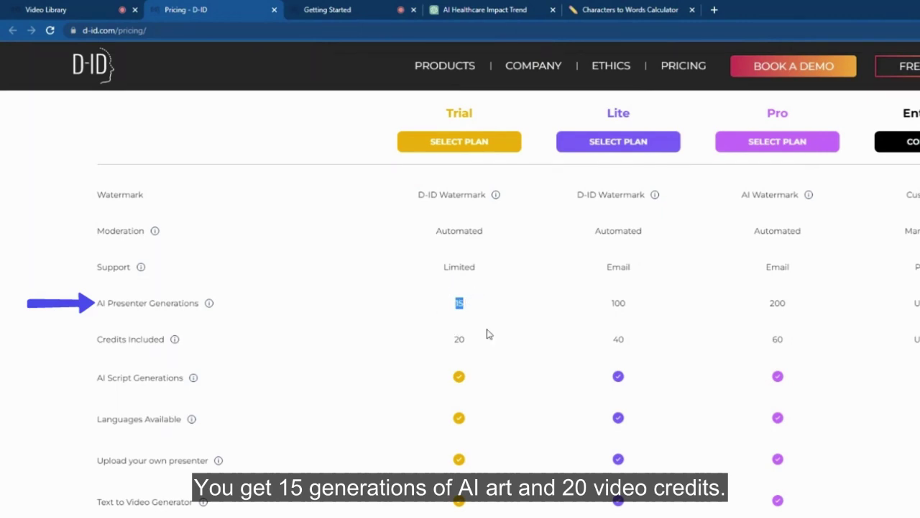
pyautogui.moveTo(451, 343); pyautogui.dragTo(471, 340)
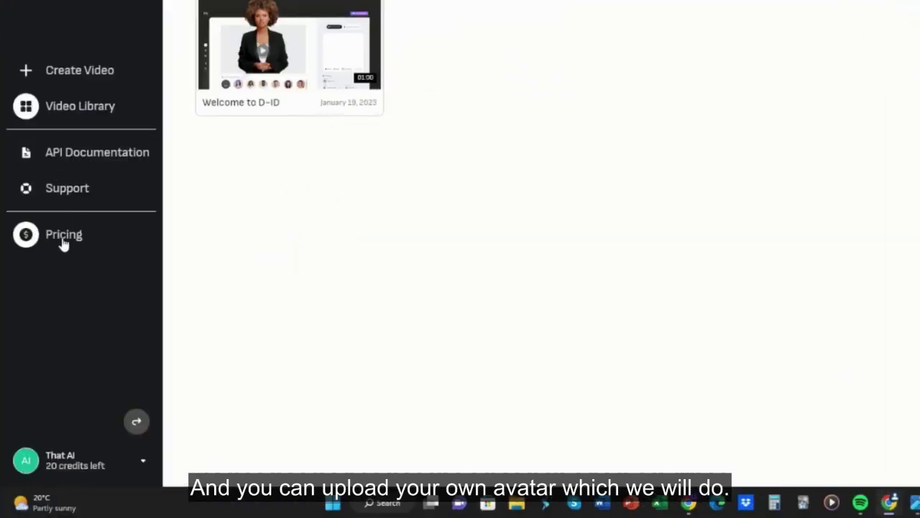
# - Check remaining credits, preview the suited man and curly-haired woman, then pick the cyborg presenter and go to AI presenter generation
pyautogui.click(143, 464)
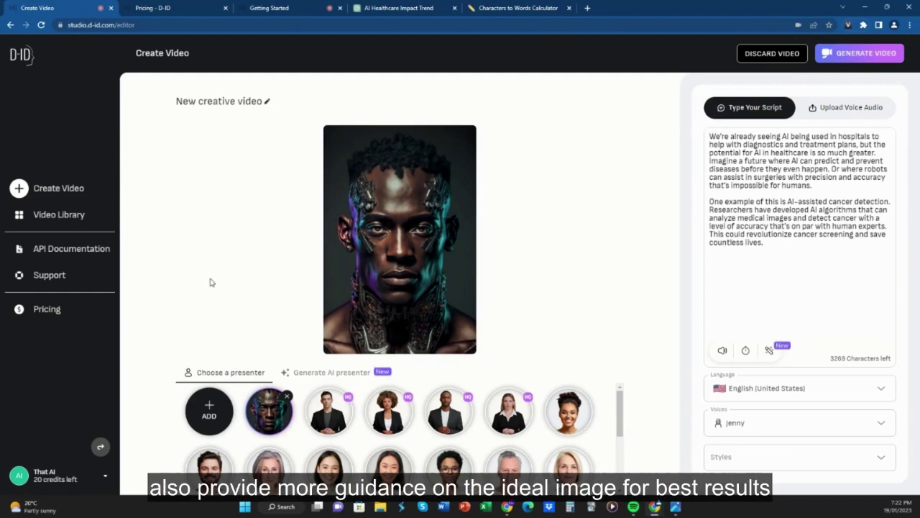
pyautogui.moveTo(270, 381)
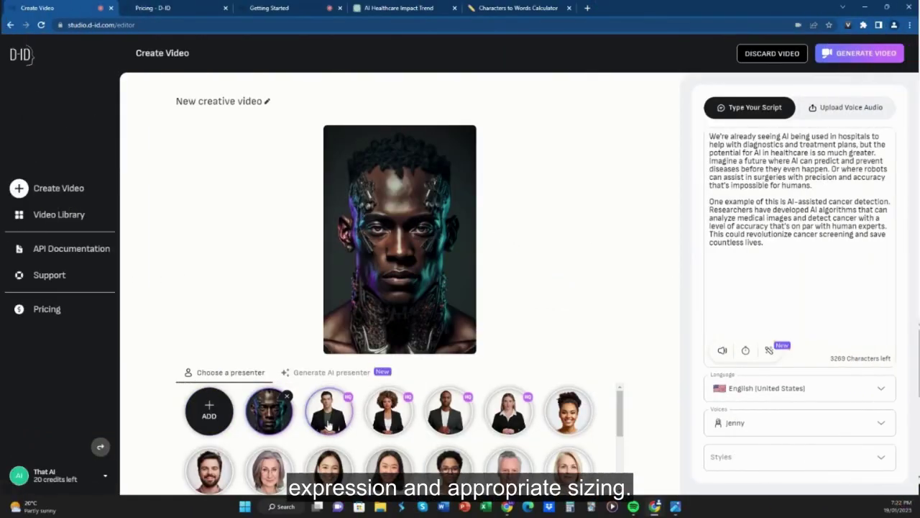
pyautogui.click(342, 425)
pyautogui.click(393, 417)
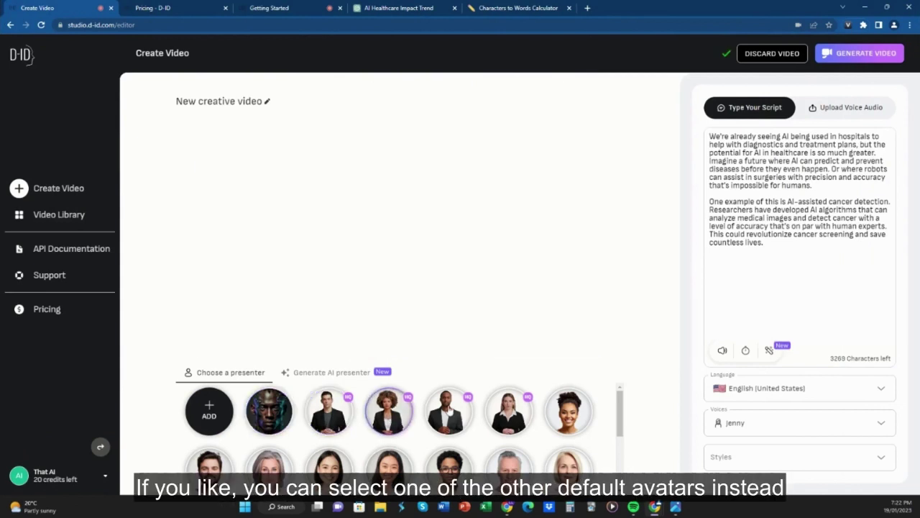
pyautogui.click(272, 417)
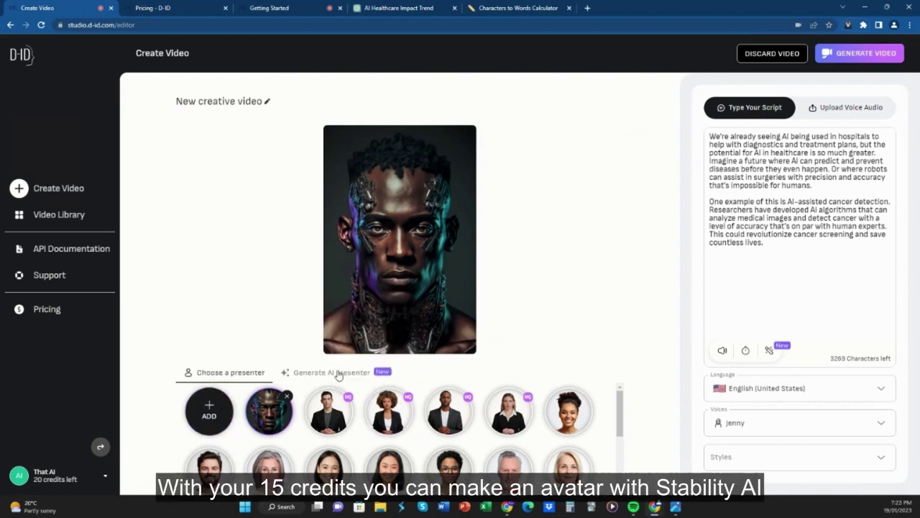
pyautogui.click(347, 370)
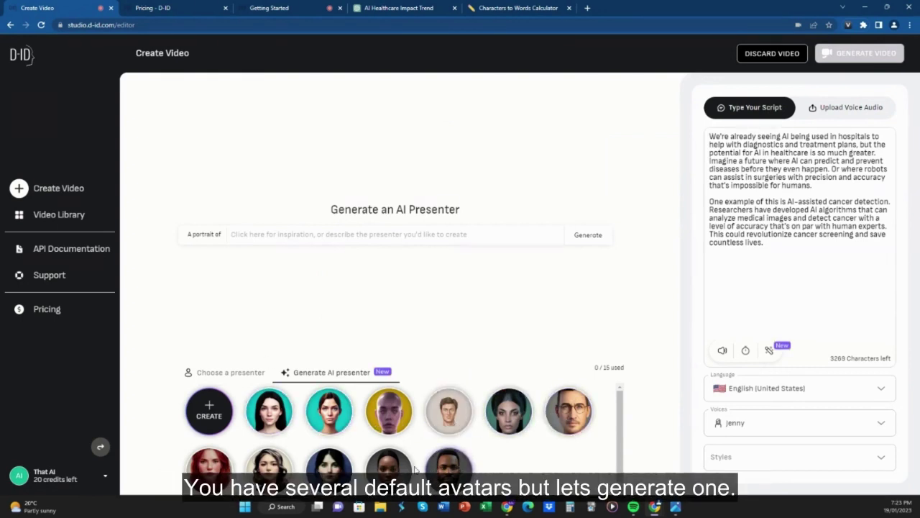
# - Generate four portraits from the recommended robot portrait prompt
pyautogui.click(240, 235)
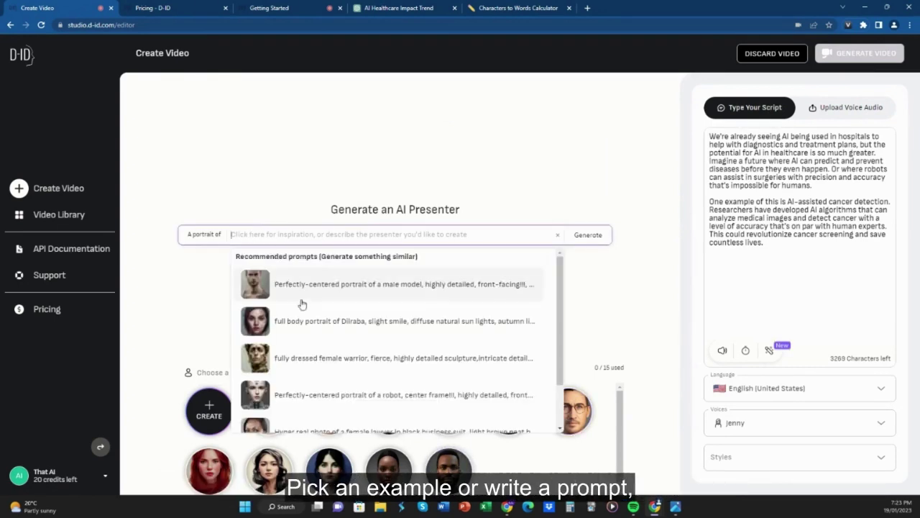
pyautogui.scroll(-1, 312, 325)
pyautogui.scroll(1, 311, 345)
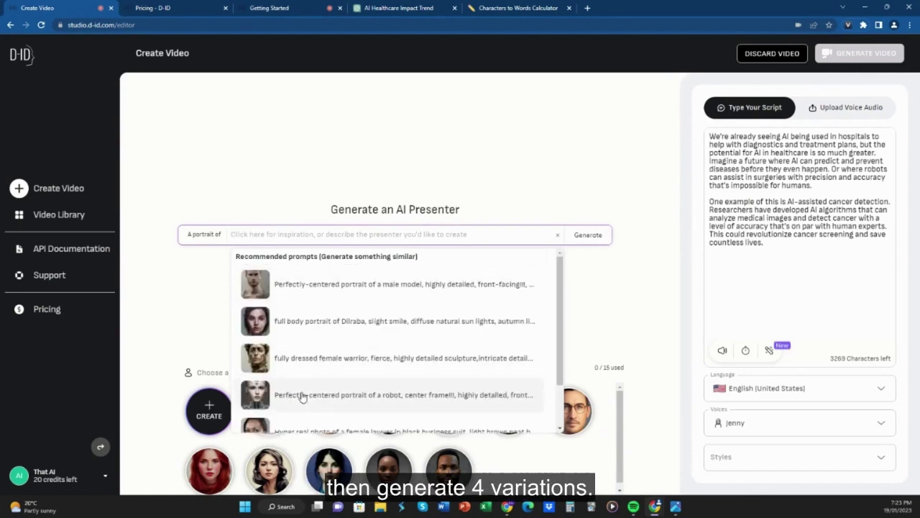
pyautogui.click(308, 380)
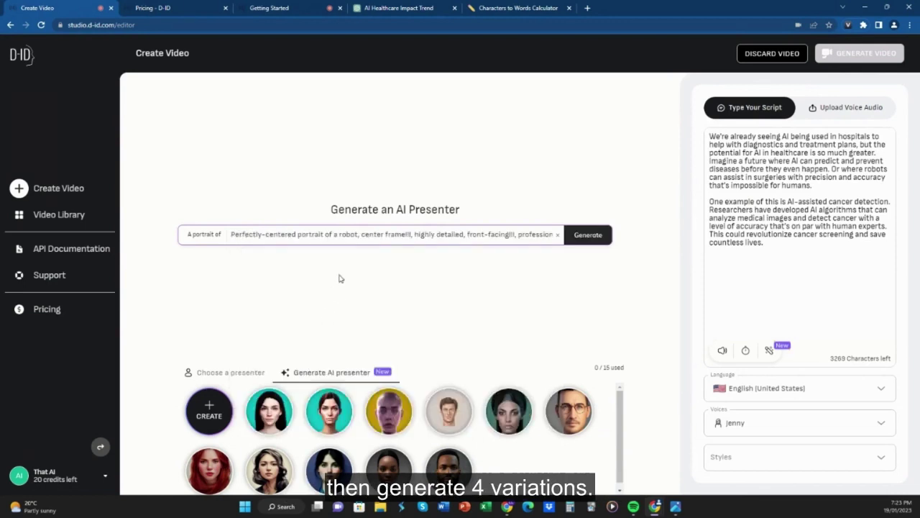
pyautogui.click(588, 237)
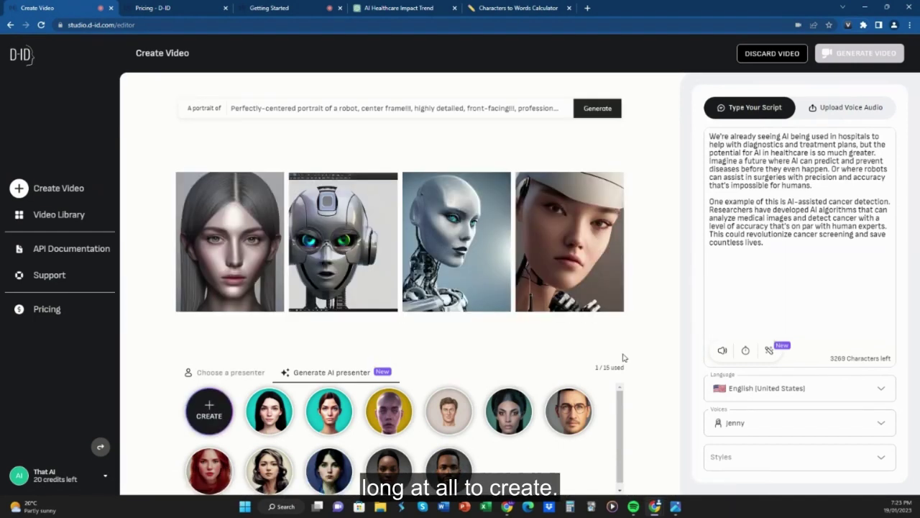
# - Add the first grey-skinned robot portrait to the presenter gallery
pyautogui.moveTo(263, 215)
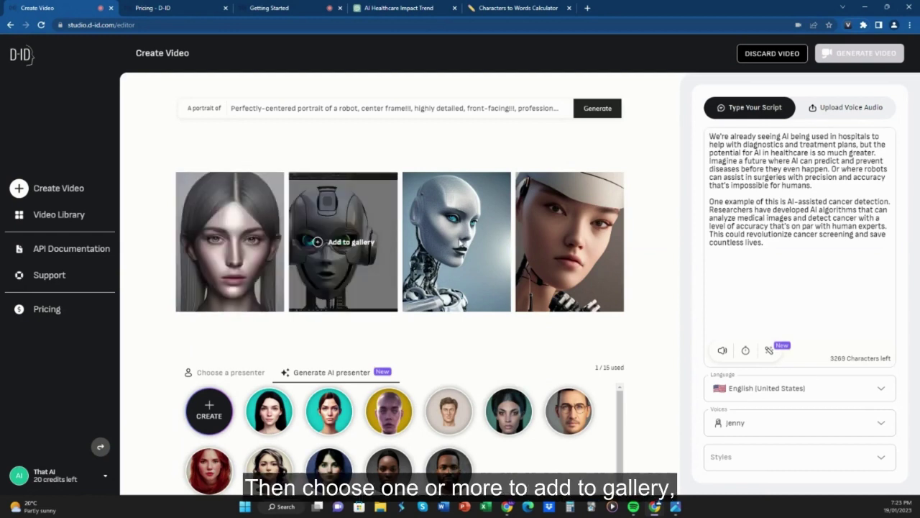
pyautogui.moveTo(461, 244)
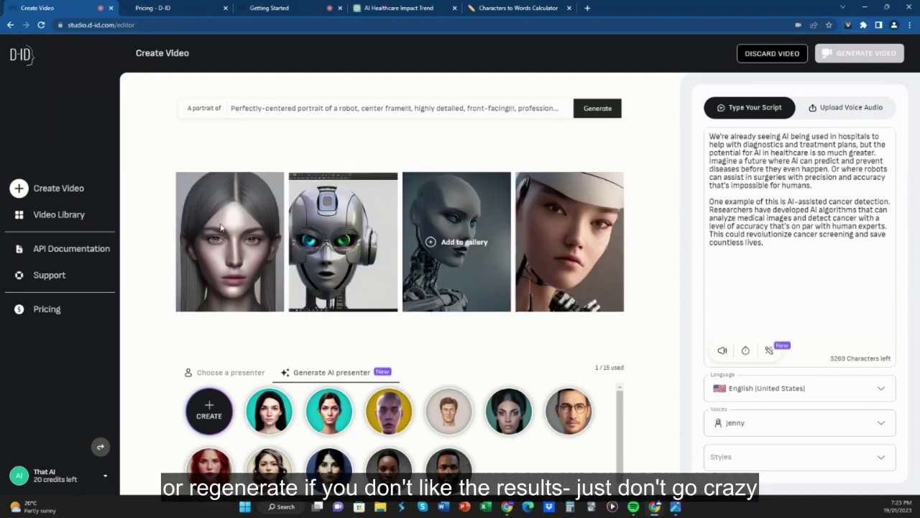
pyautogui.moveTo(225, 230)
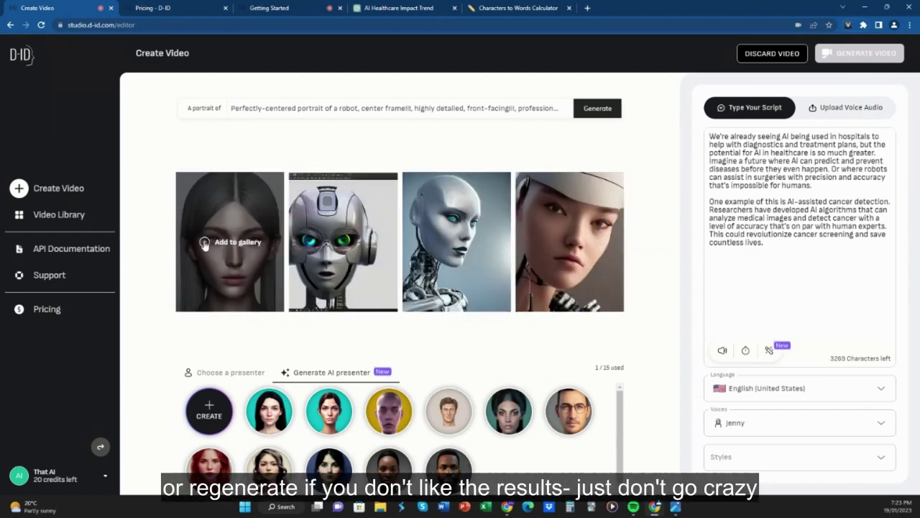
pyautogui.click(205, 243)
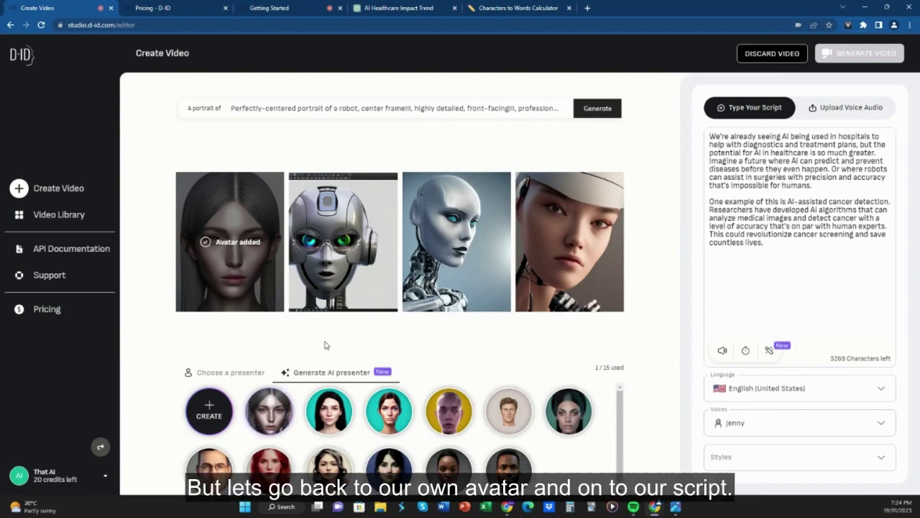
pyautogui.click(221, 373)
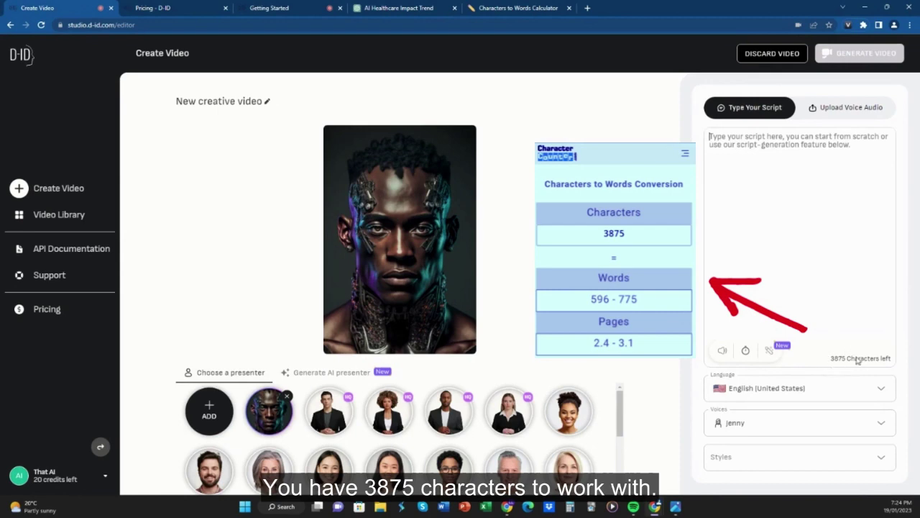
# - Paste the AI-in-healthcare script copied from ChatGPT into the script box and choose the chat style
pyautogui.click(399, 8)
pyautogui.rightClick(387, 186)
pyautogui.click(404, 192)
pyautogui.click(37, 8)
pyautogui.rightClick(742, 147)
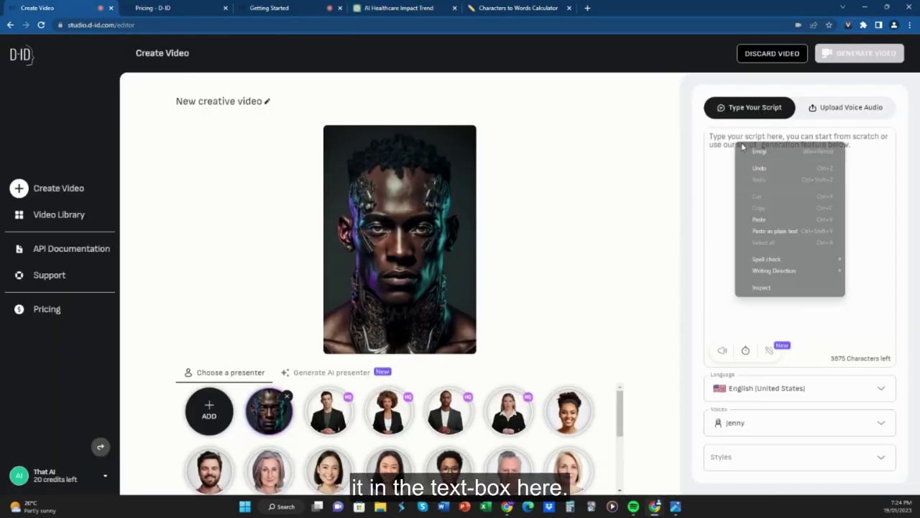
pyautogui.click(765, 218)
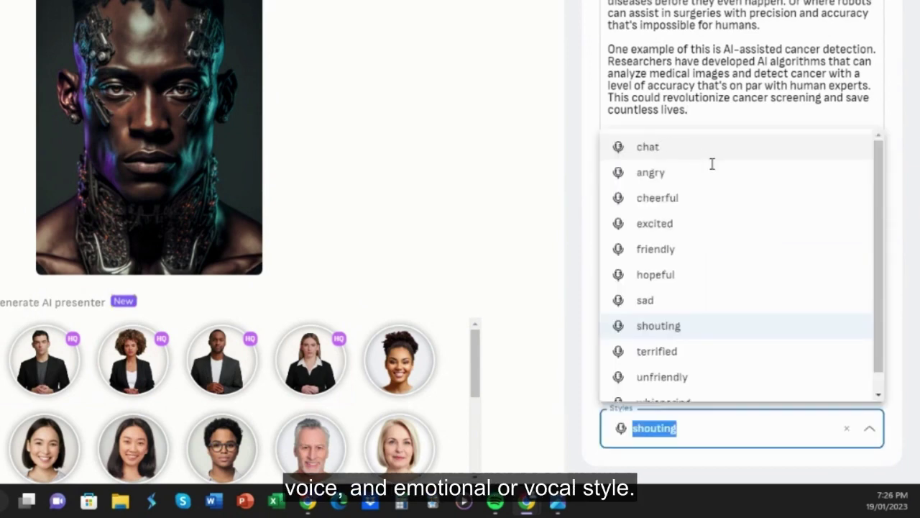
pyautogui.click(712, 156)
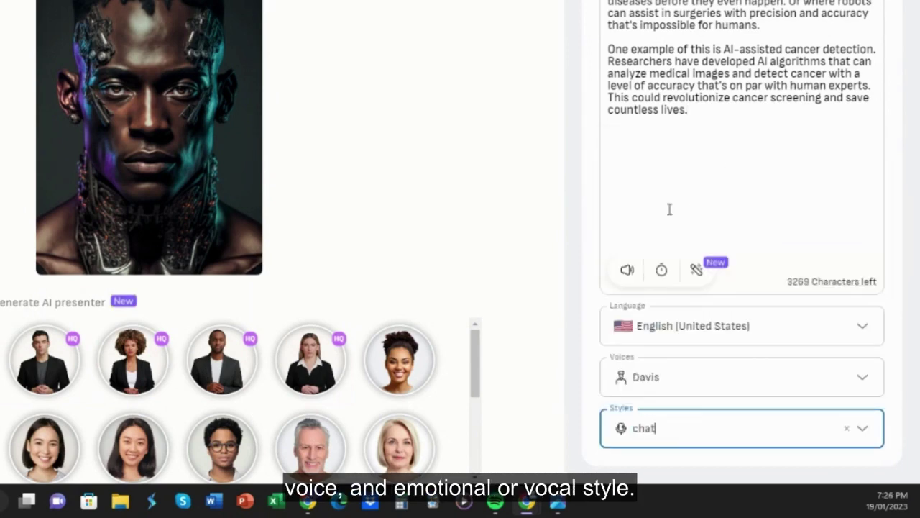